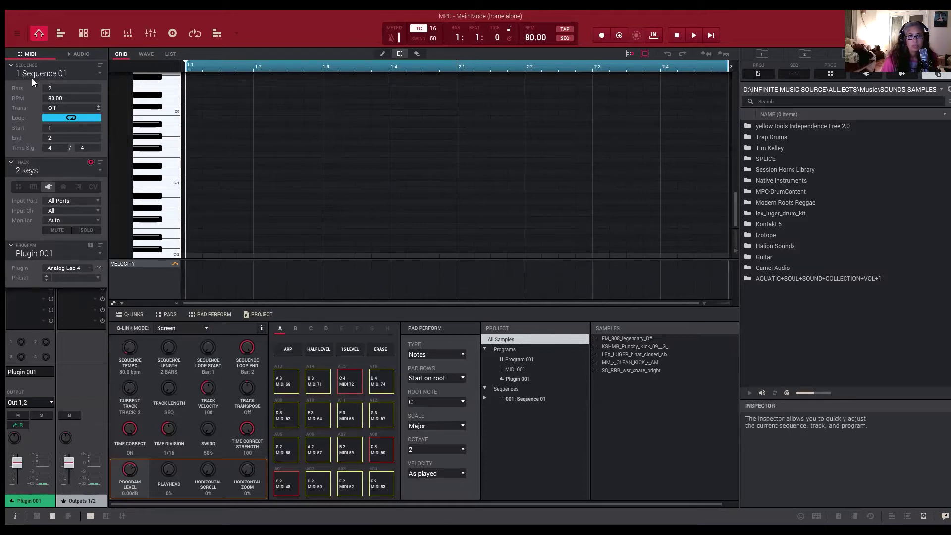
Step: Select Sequence 01 and switch to its drum track, Track 01
left_click(100, 74)
left_click(72, 81)
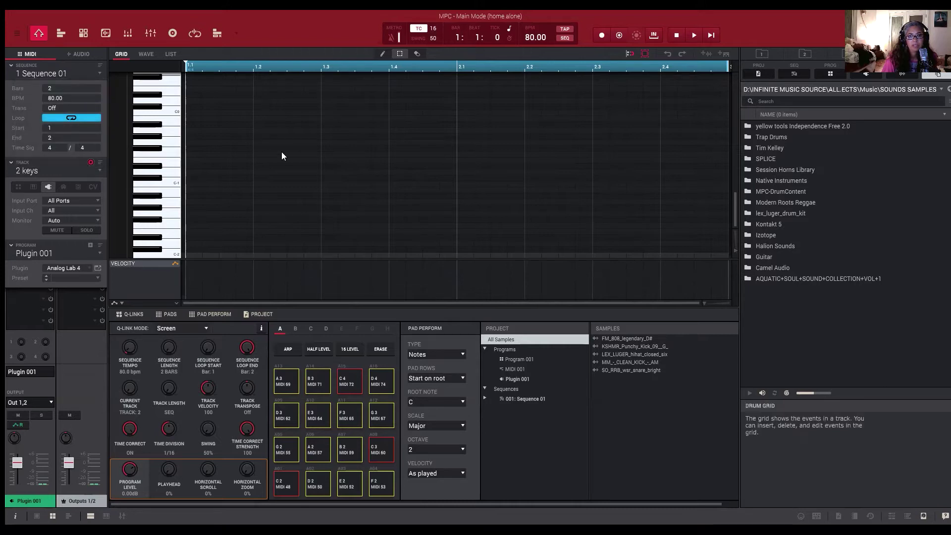
left_click(96, 172)
left_click(91, 178)
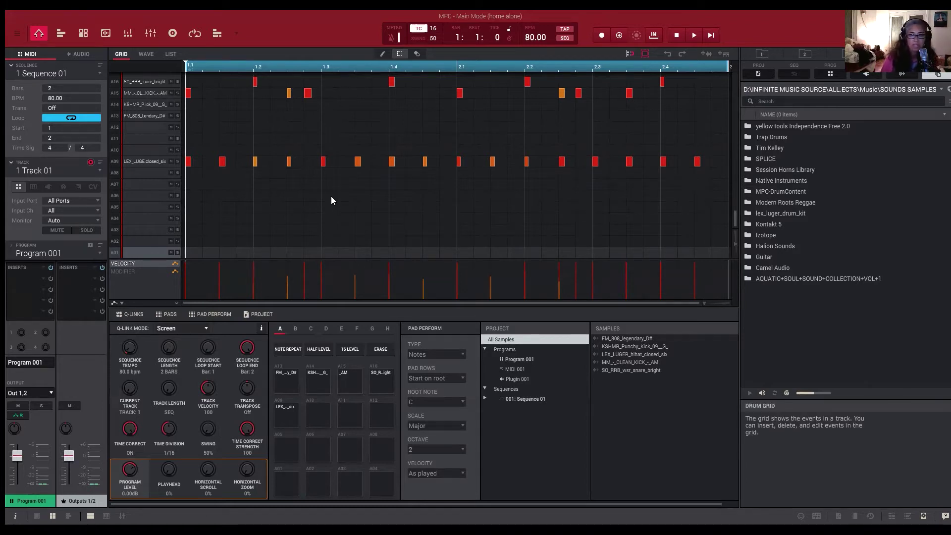
Step: Play the drum sequence and extend its length to 4 bars
key("space")
scroll(72, 87, "up", 2)
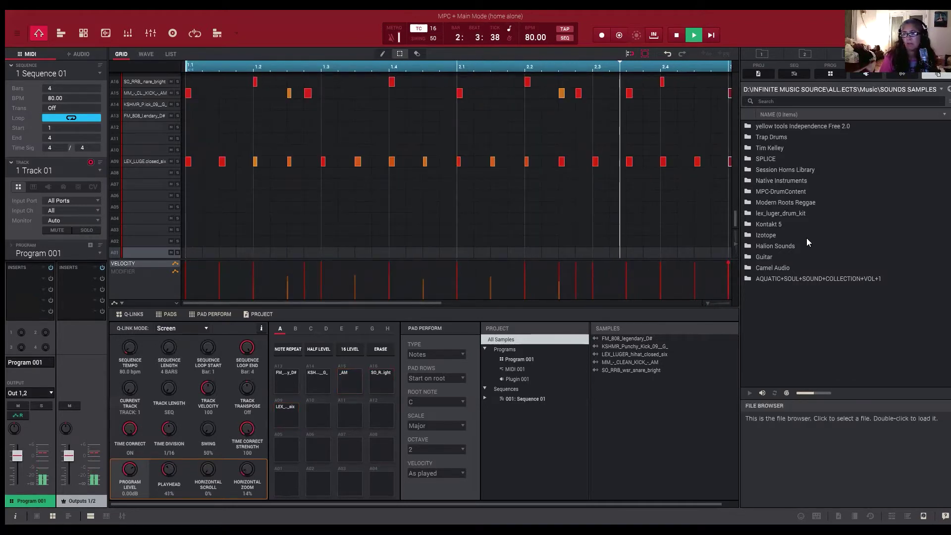
key("Down")
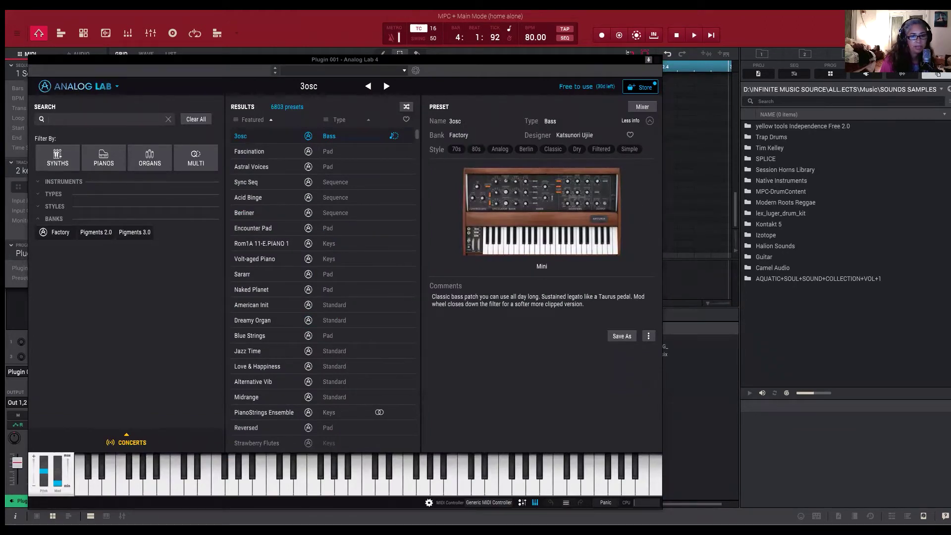
Step: Filter the Analog Lab presets to Pianos and audition Japanese Small Room, Chorus Line and Japanese Jazz Studio
left_click(103, 158)
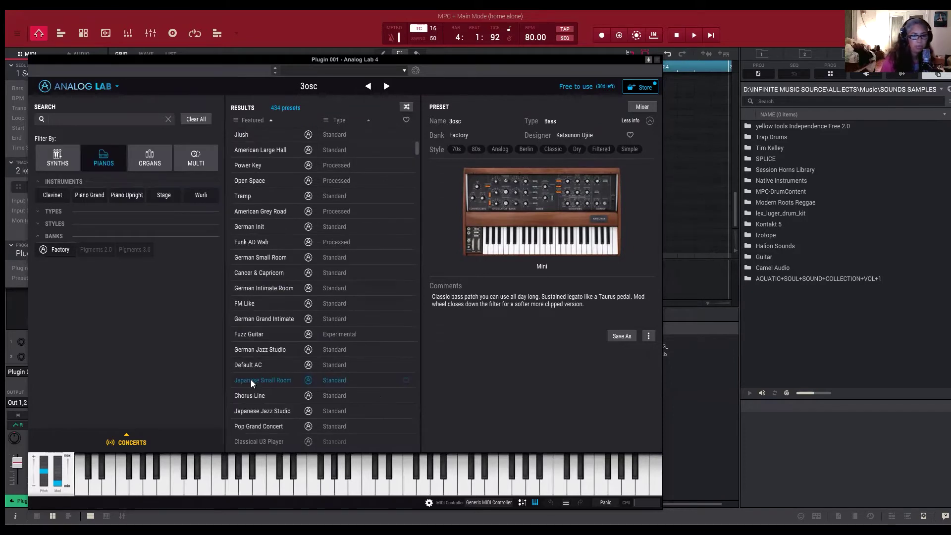
left_click(251, 381)
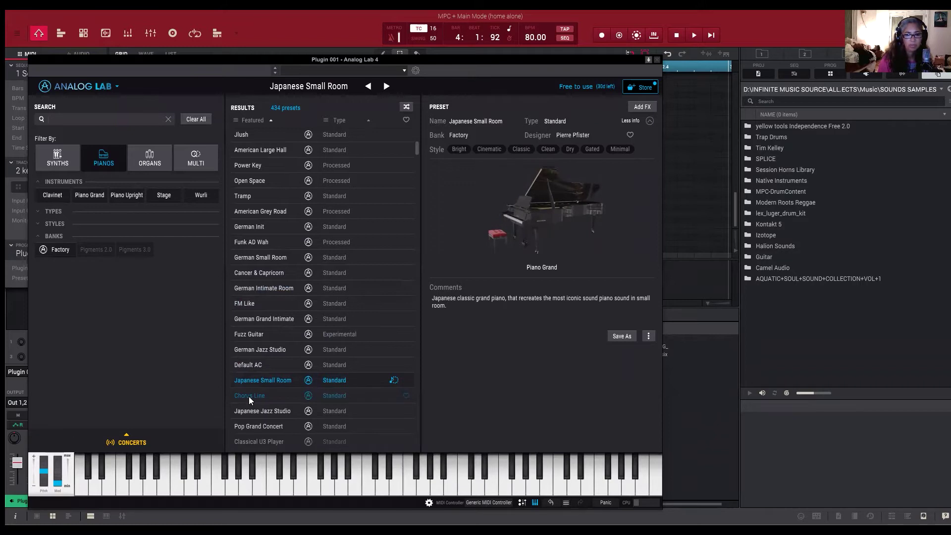
left_click(250, 399)
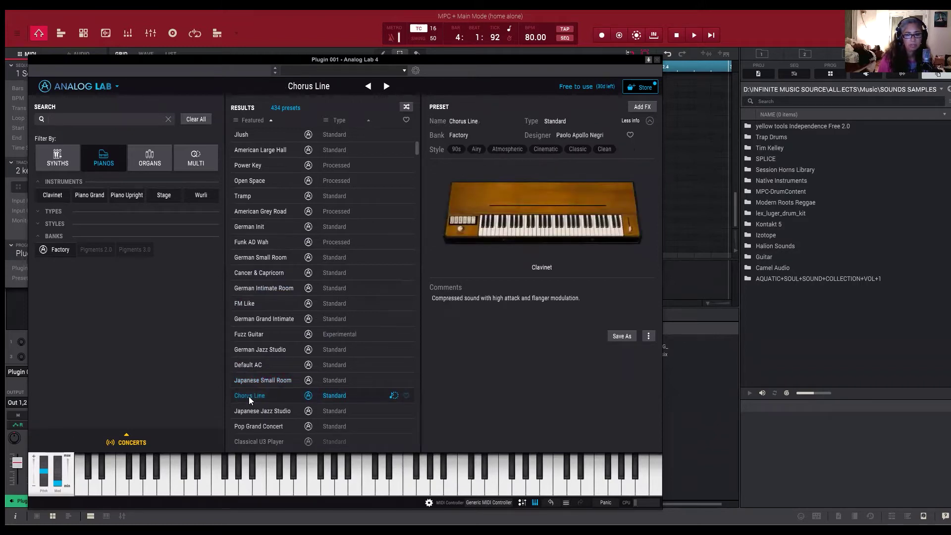
left_click(254, 411)
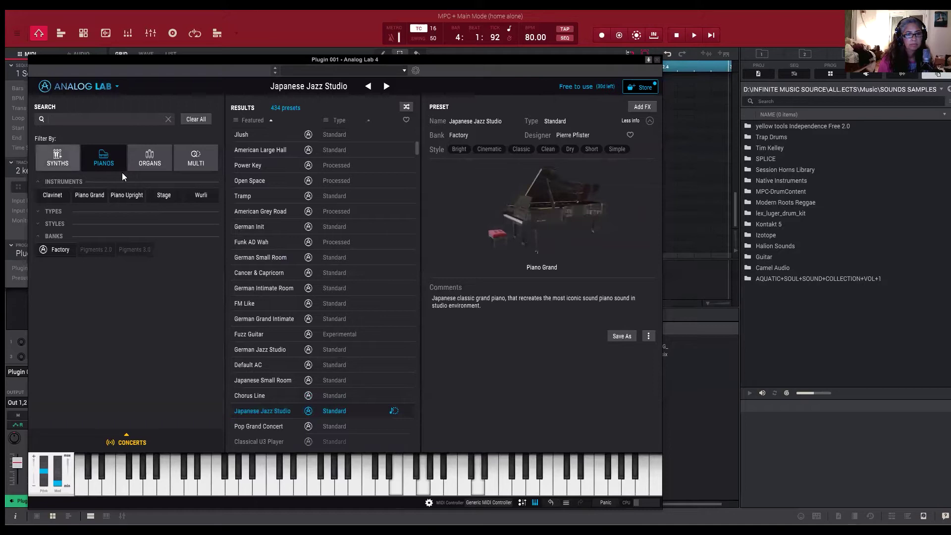
Step: Filter the Analog Lab presets to Synths in the 70s style and load Opening Pad
left_click(70, 167)
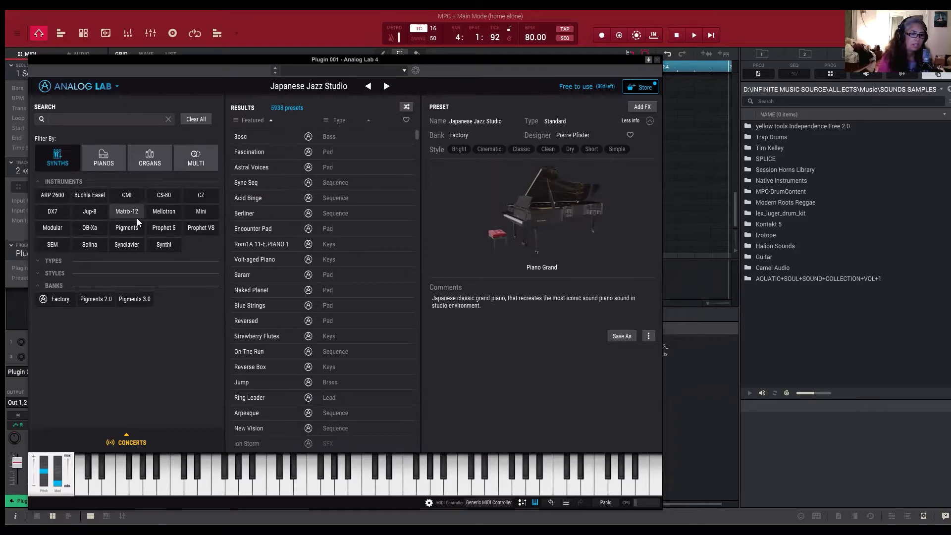
left_click(41, 275)
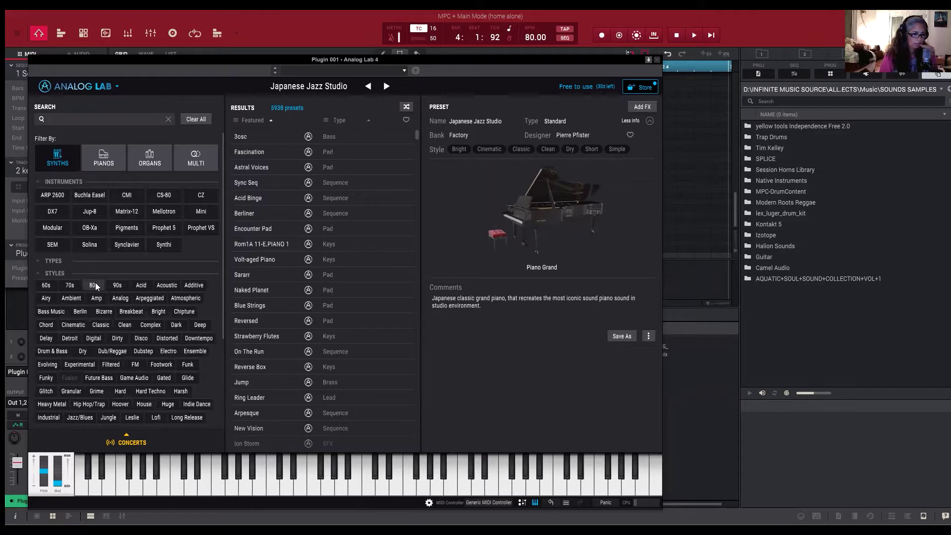
left_click(70, 285)
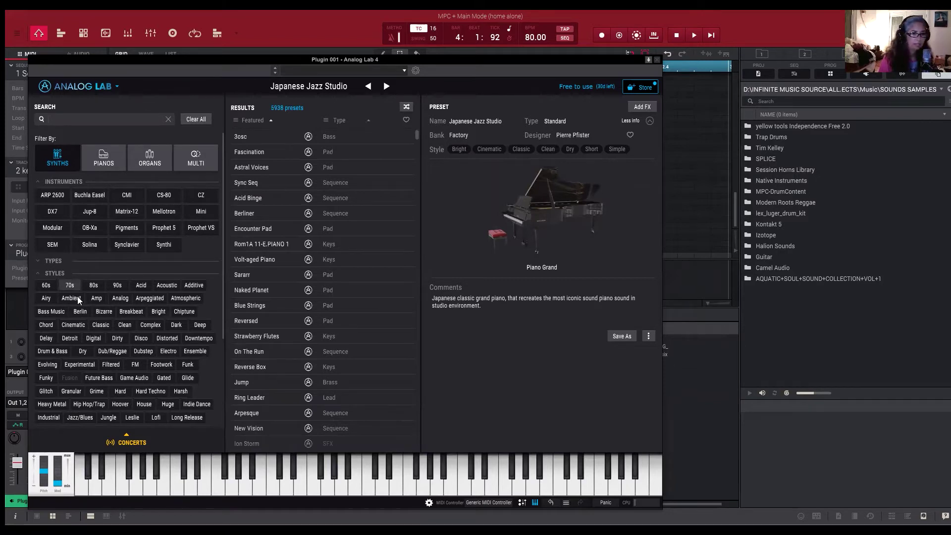
left_click(286, 244)
scroll(126, 269, "down", 5)
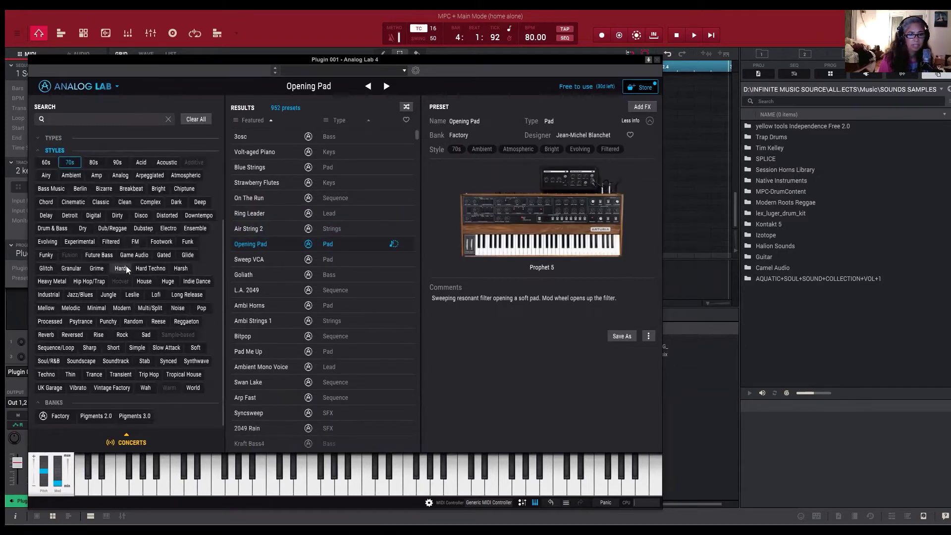
Step: Audition the 70s Wurli piano presets Curious Organ and Dry Biter, load Elek Wurlie and close the plugin window
scroll(126, 269, "up", 5)
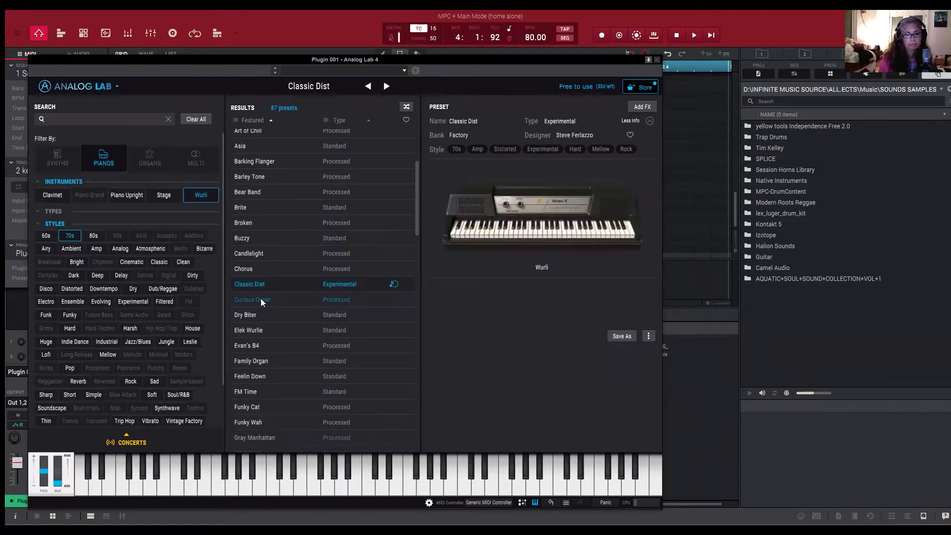
left_click(261, 298)
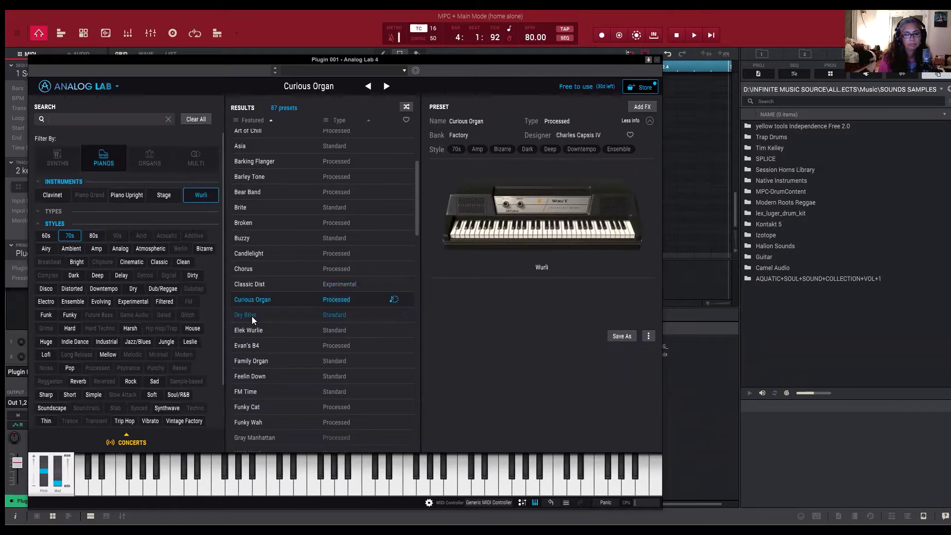
key("Down")
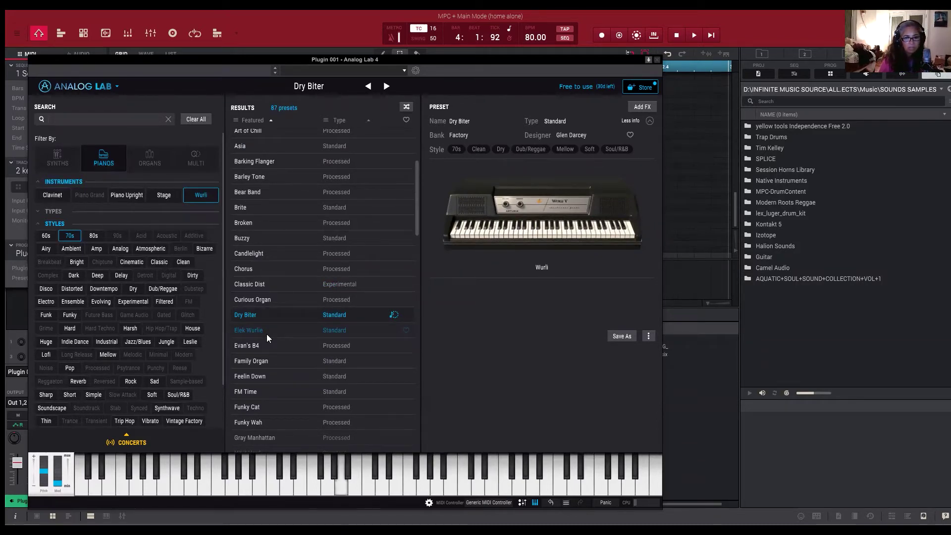
left_click(257, 331)
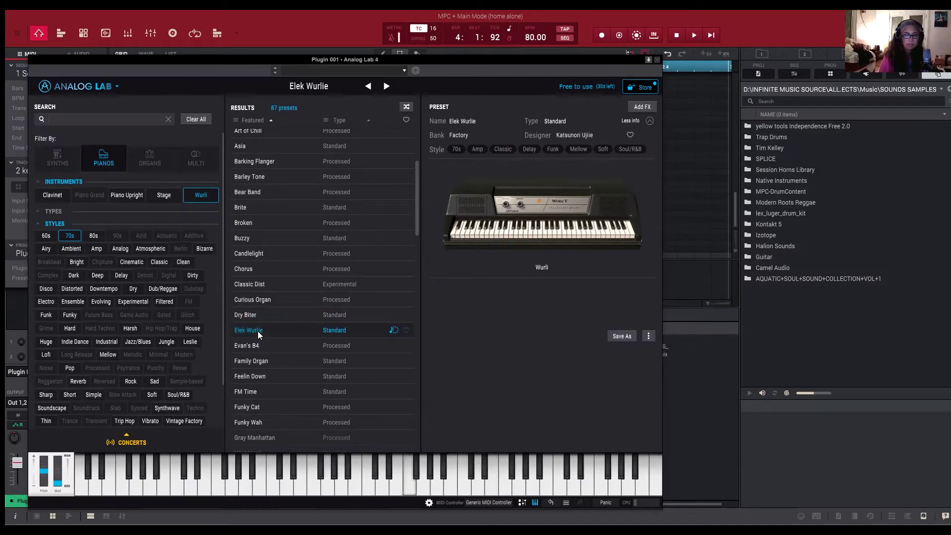
key("Escape")
Step: Open the Guitar sample folder and browse its loops with the sequence playing, auditioning the KSHMR 112BPM guitar loop
key("space")
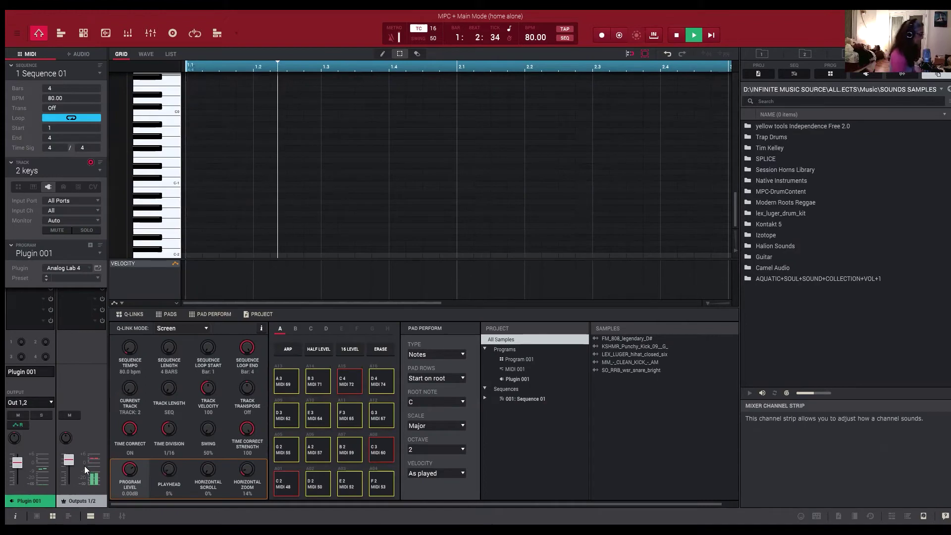
double_click(764, 256)
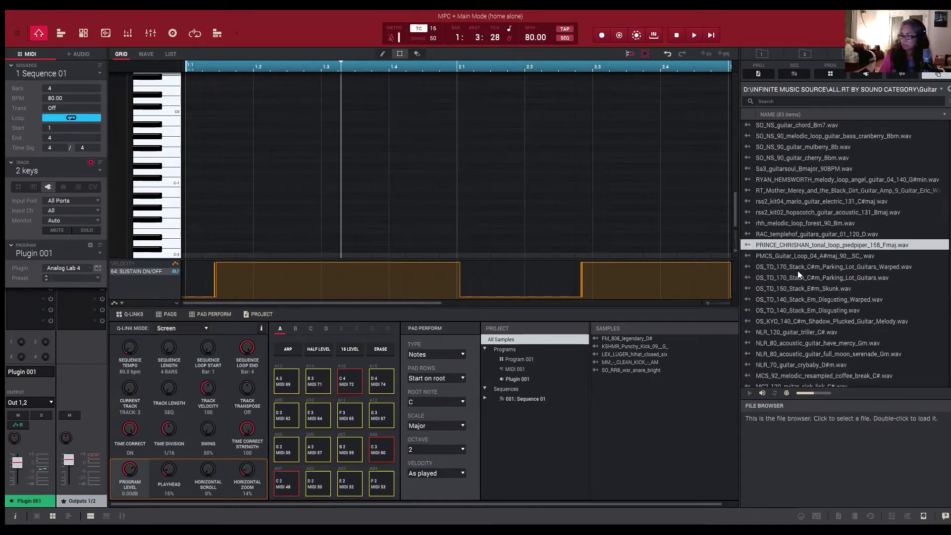
key("space")
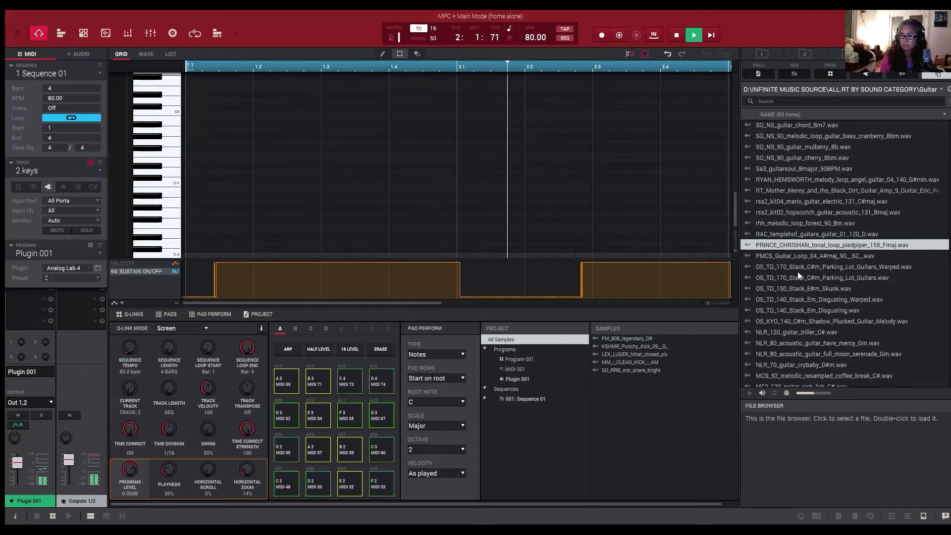
scroll(803, 273, "down", 3)
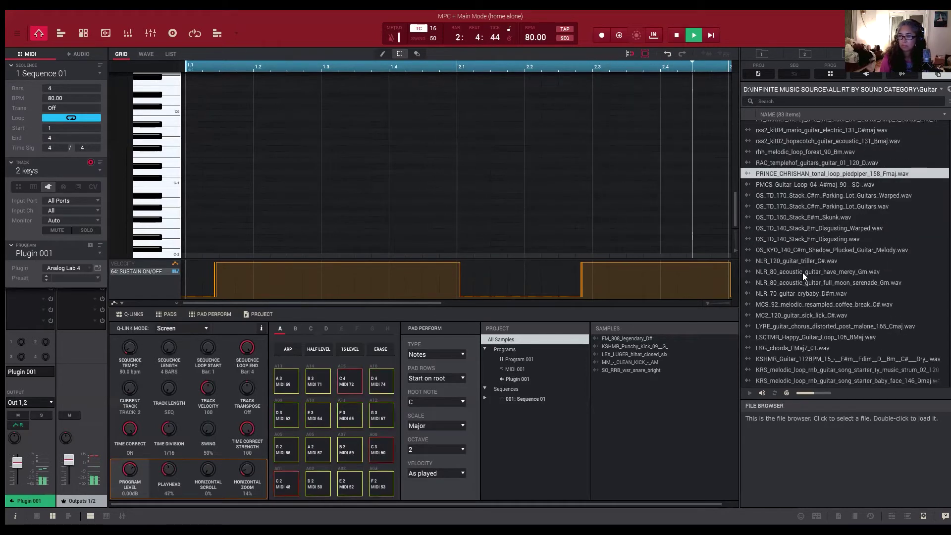
scroll(802, 273, "down", 2)
scroll(802, 272, "down", 2)
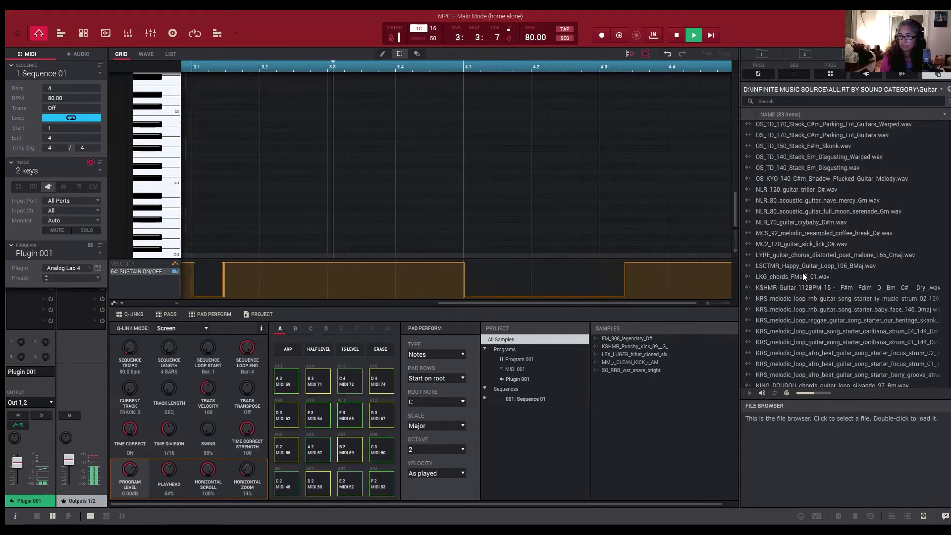
left_click(751, 288)
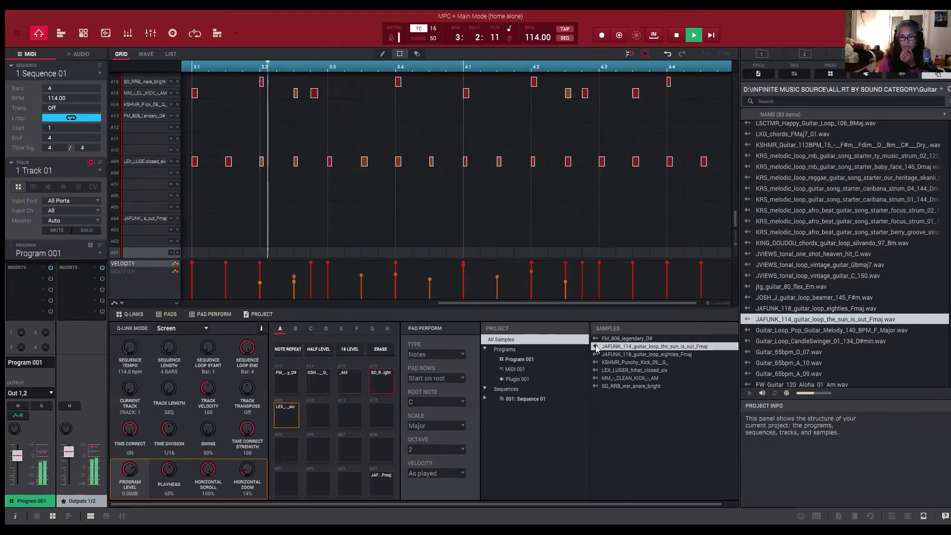
Step: Trigger the JAFUNK guitar loop on pad A04 and save the project with the sequence playing
left_click(379, 486)
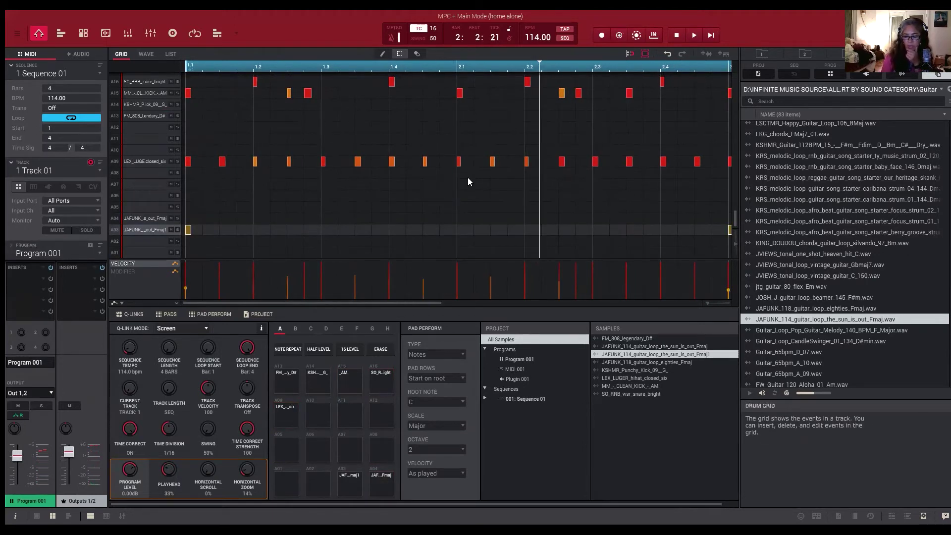
key("space")
left_click(17, 33)
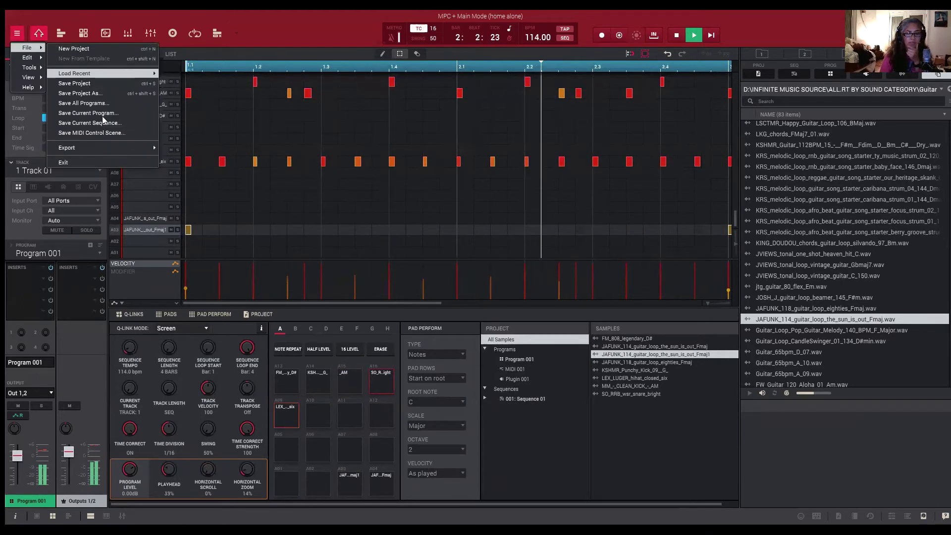
left_click(75, 84)
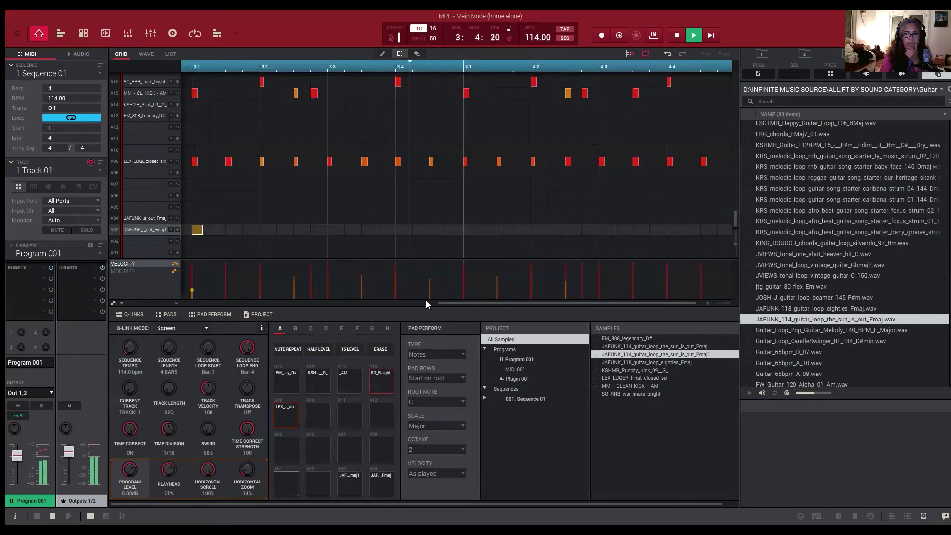
Step: Switch to the unused track 3 and step through the Bassline presets Fat Sqr Sine, Pokey Saw Octa 5, Rusty Zap and the one following
left_click(99, 171)
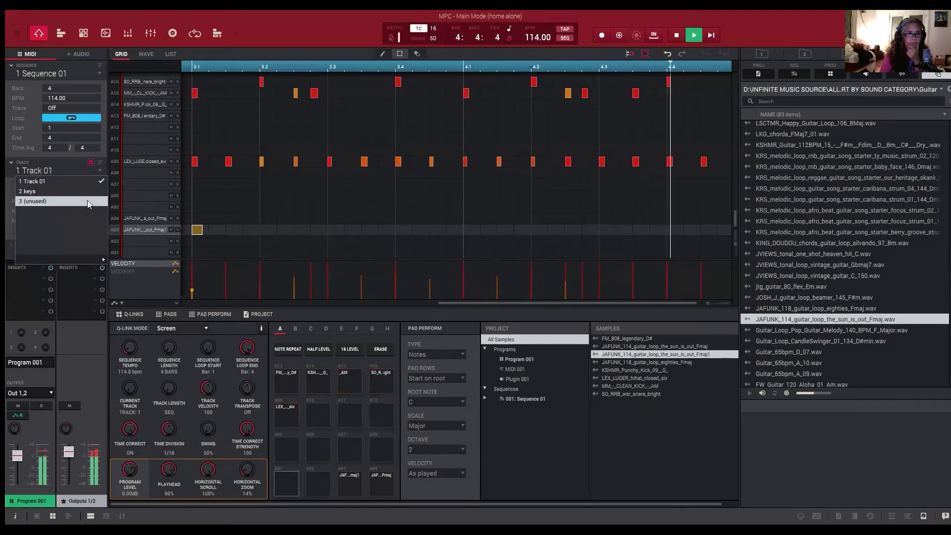
left_click(86, 203)
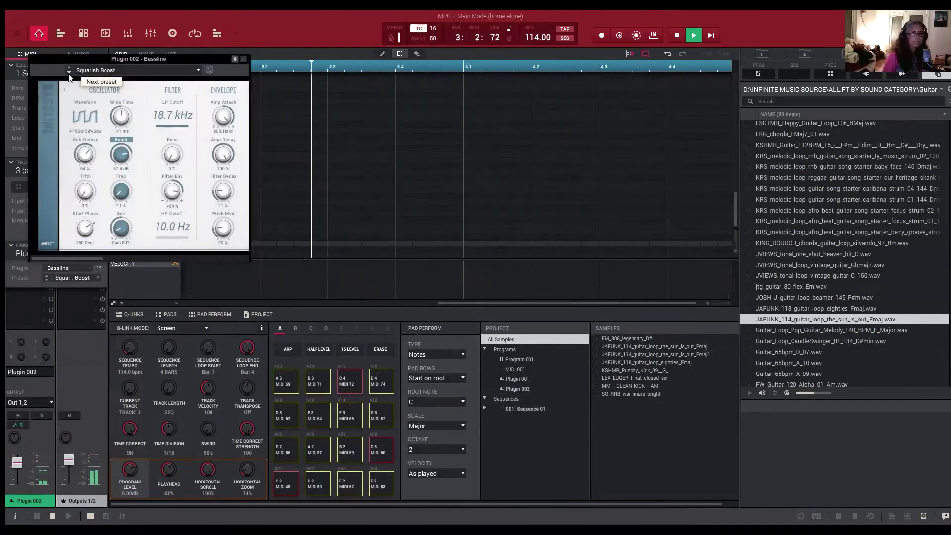
left_click(69, 74)
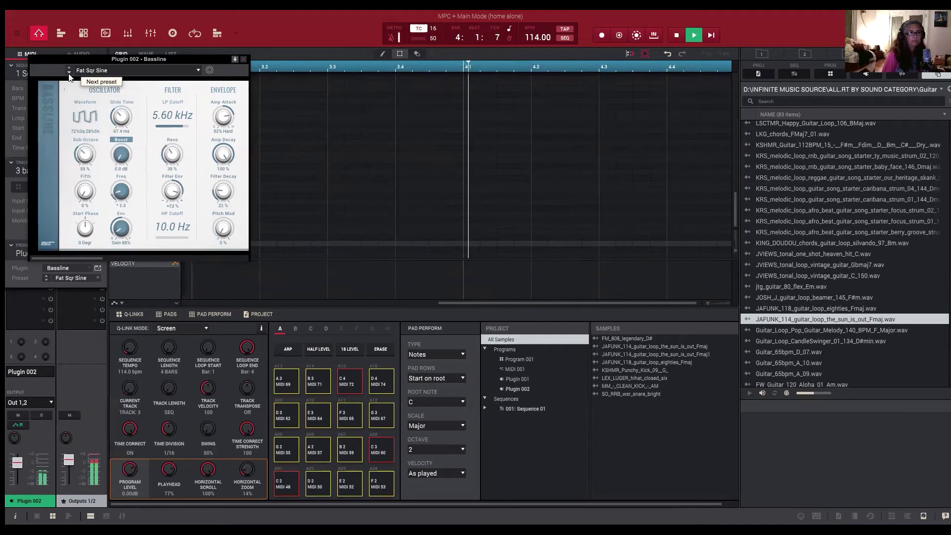
left_click(70, 74)
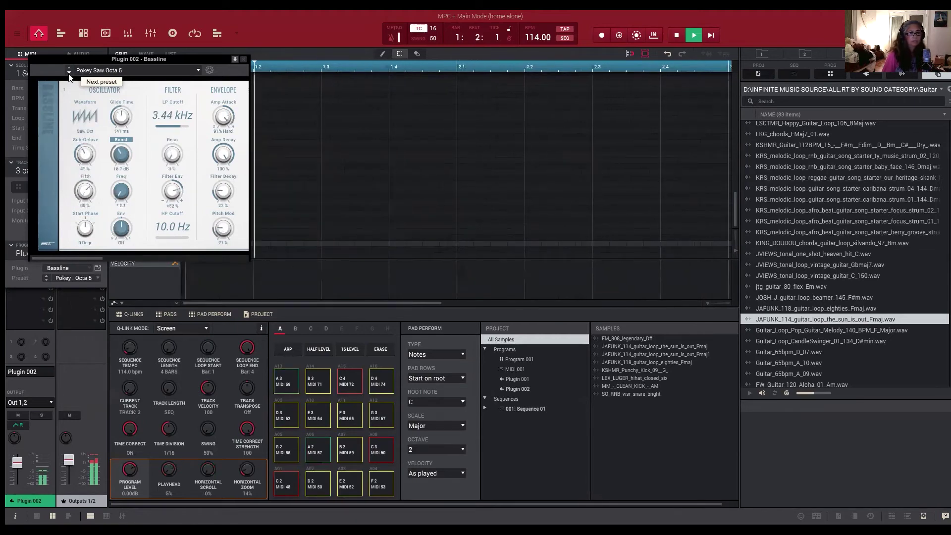
left_click(70, 75)
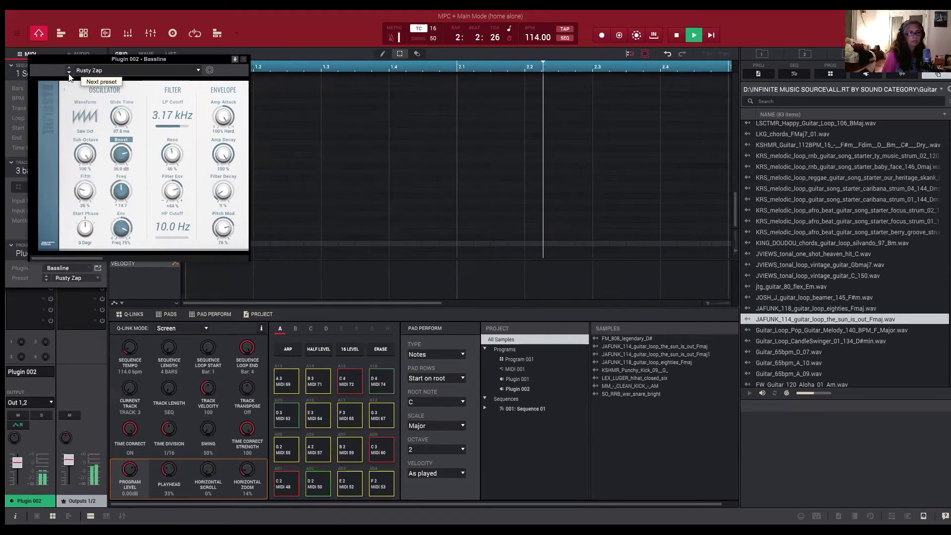
left_click(70, 74)
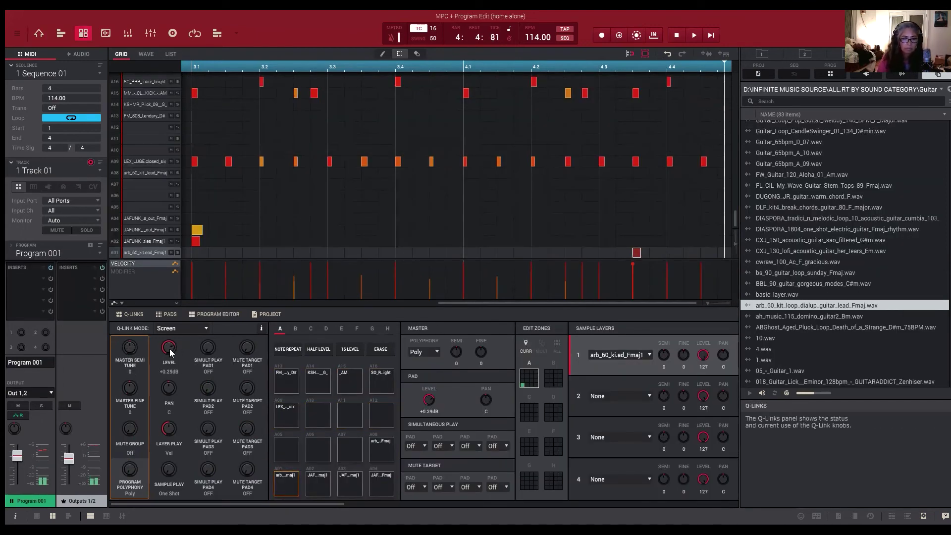
Step: Raise the level of the arb_60 guitar sample on pad A01 to +6.00 dB, then reduce it to +4.55 dB during playback
left_click_drag(165, 342, 165, 327)
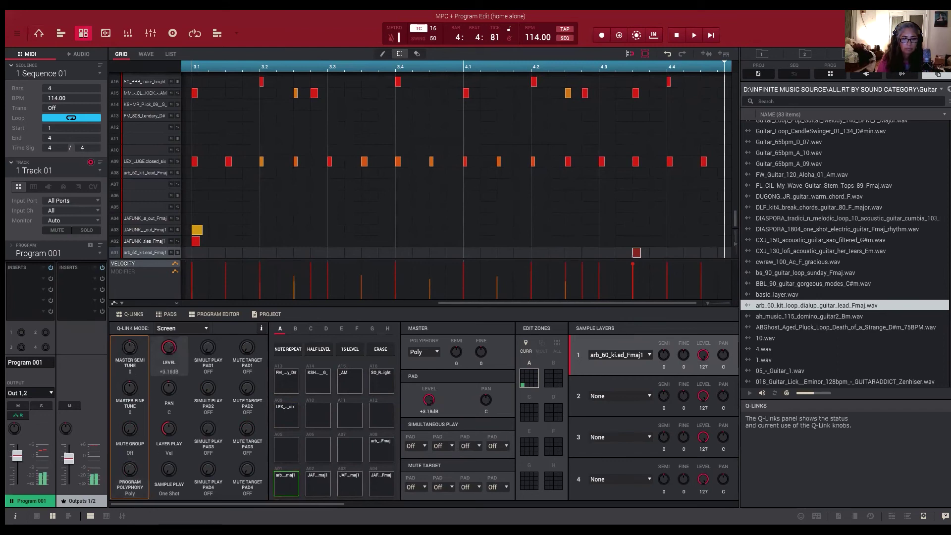
left_click_drag(170, 343, 170, 344)
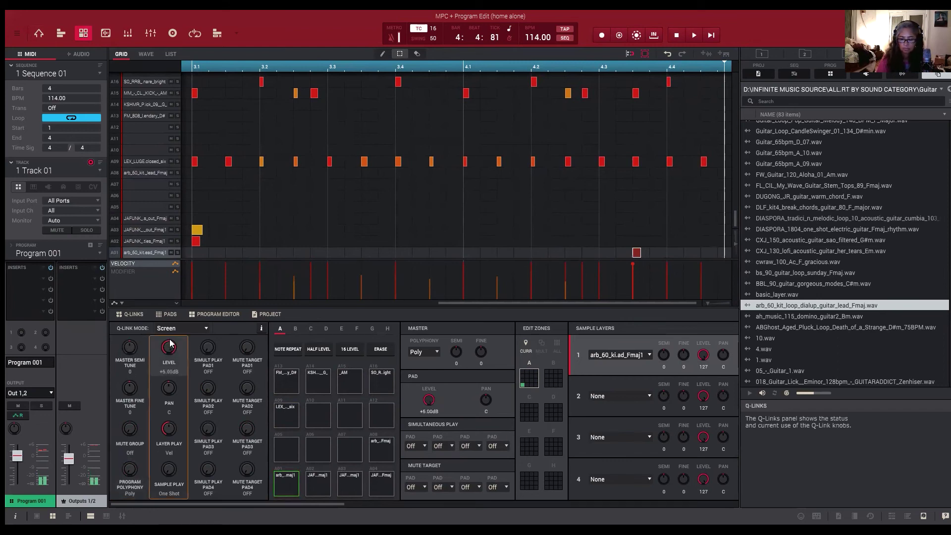
key("space")
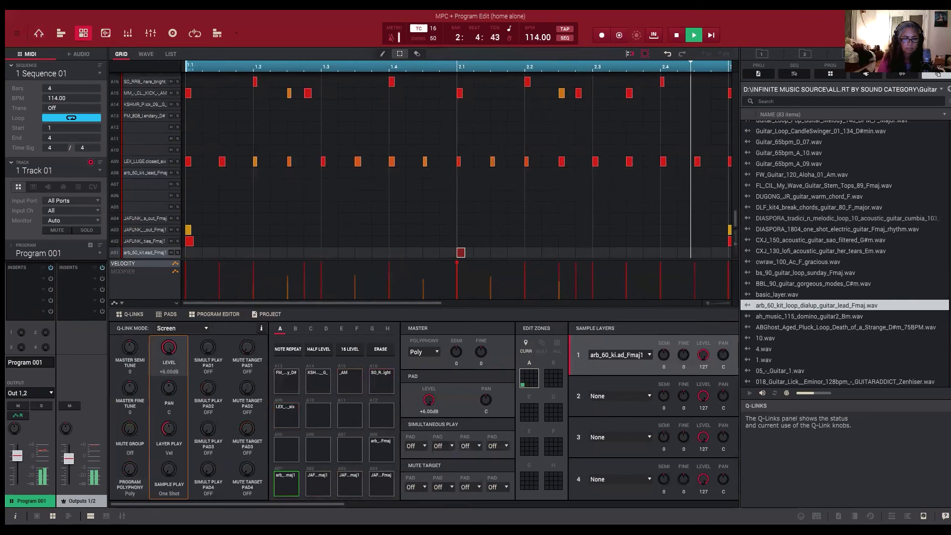
left_click_drag(170, 343, 170, 358)
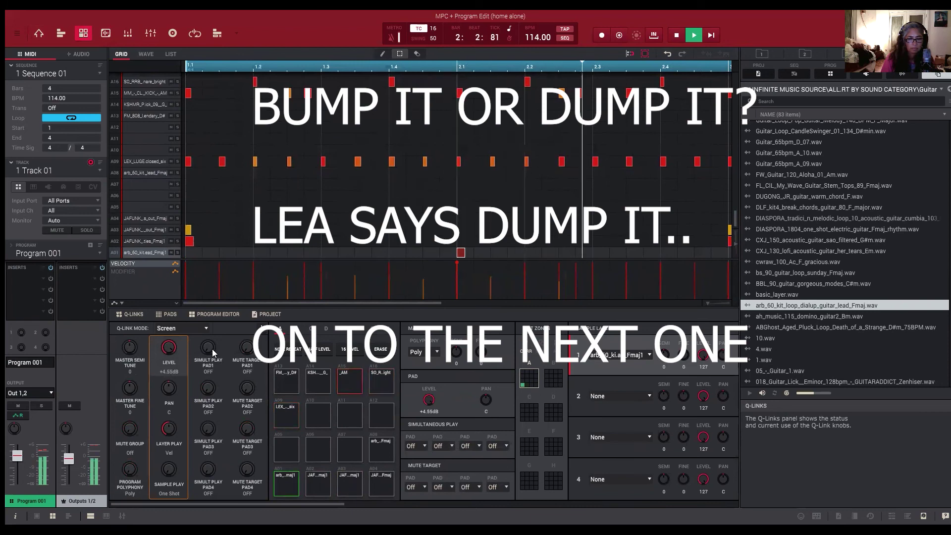
key("space")
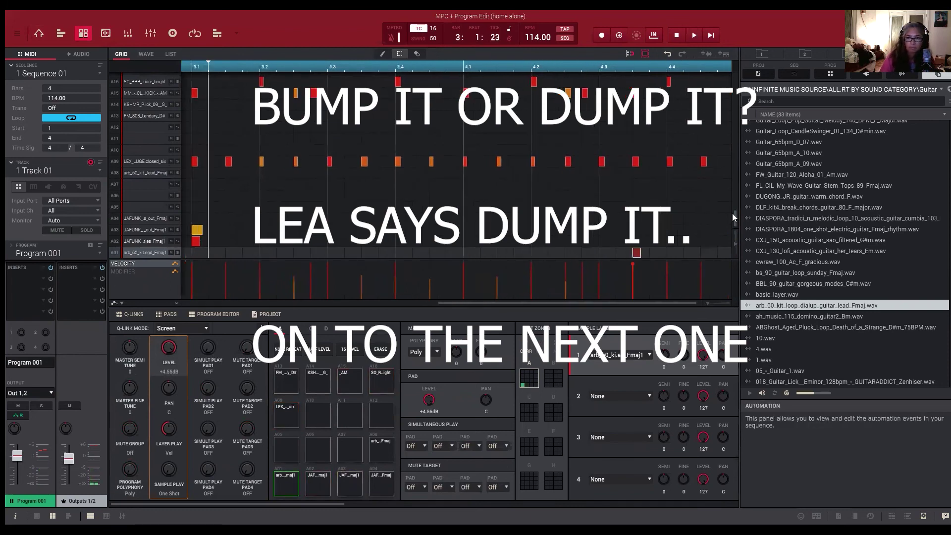
Step: Try to shift the A01 guitar note in bar 4 slightly earlier and play the sequence back
left_click_drag(637, 256, 607, 255)
key("space")
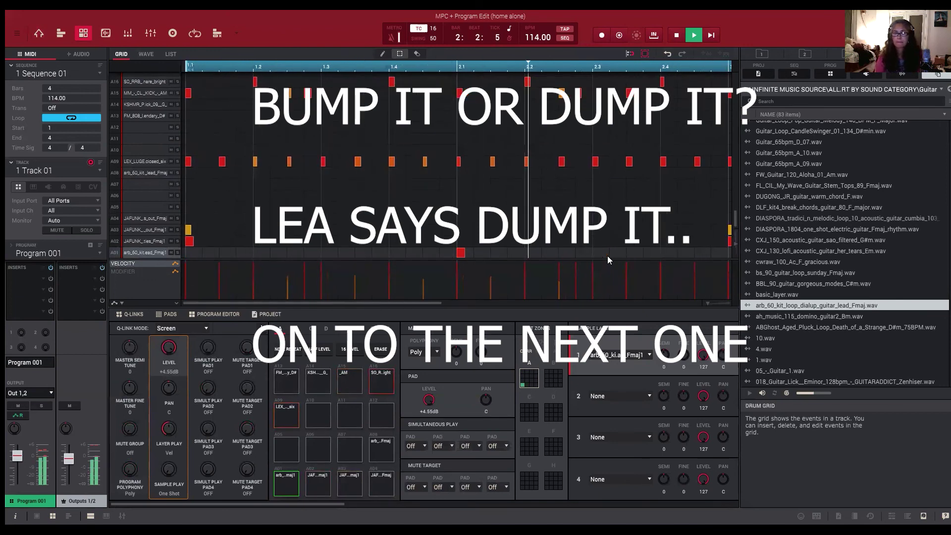
key("space")
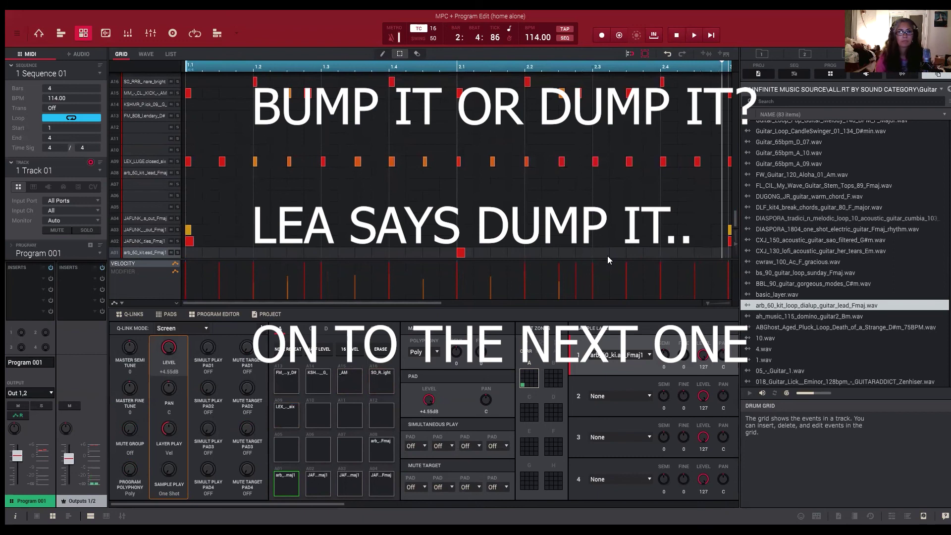
Step: Save the project with the current guitar samples and level changes
left_click(17, 33)
left_click(84, 82)
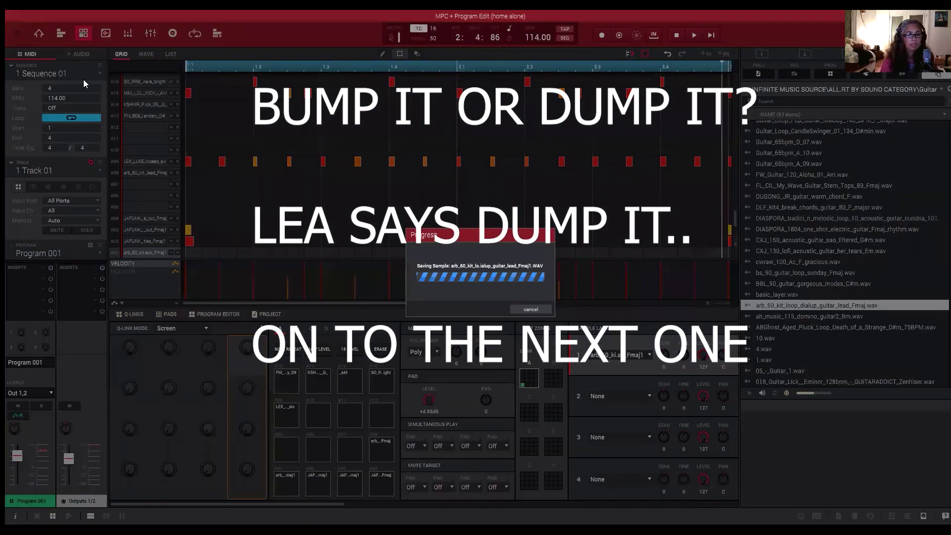